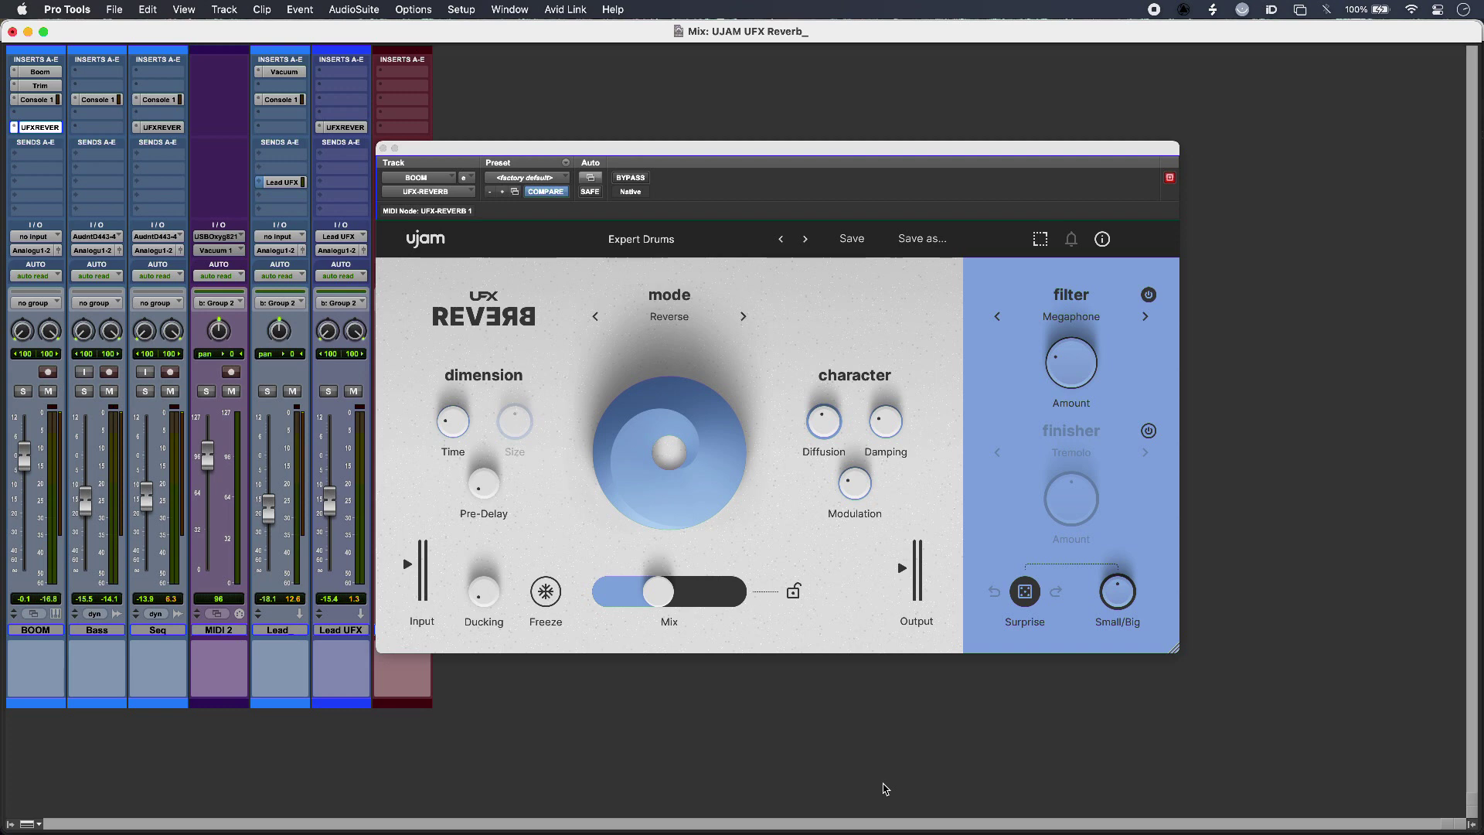
Compare the UFX Reverb on the BOOM track bypassed and active, in the full mix and with BOOM soloed
{"action": "left_click", "coordinate": [47, 129], "text": "super"}
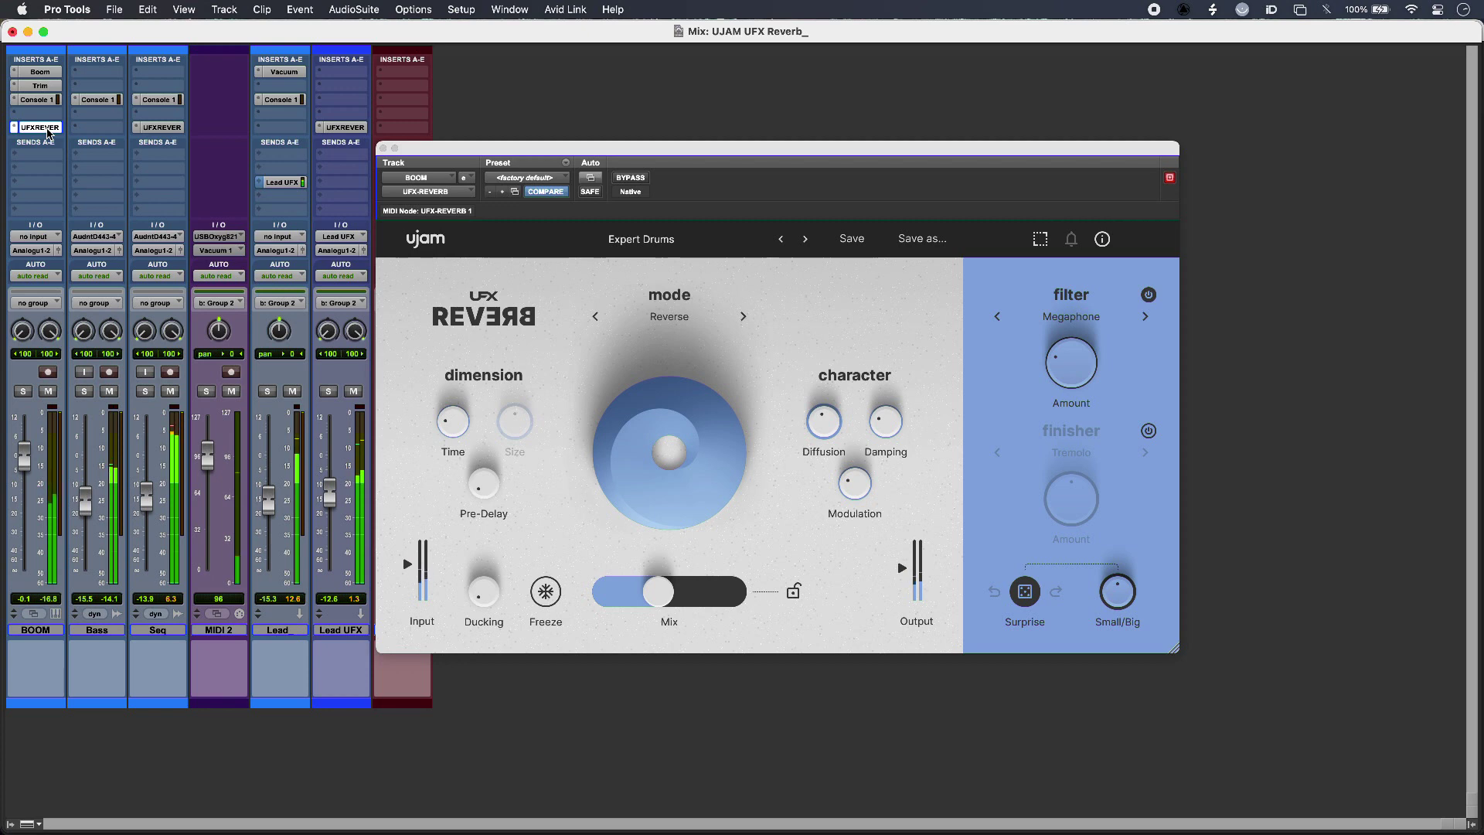
{"action": "left_click", "coordinate": [48, 132], "text": "super"}
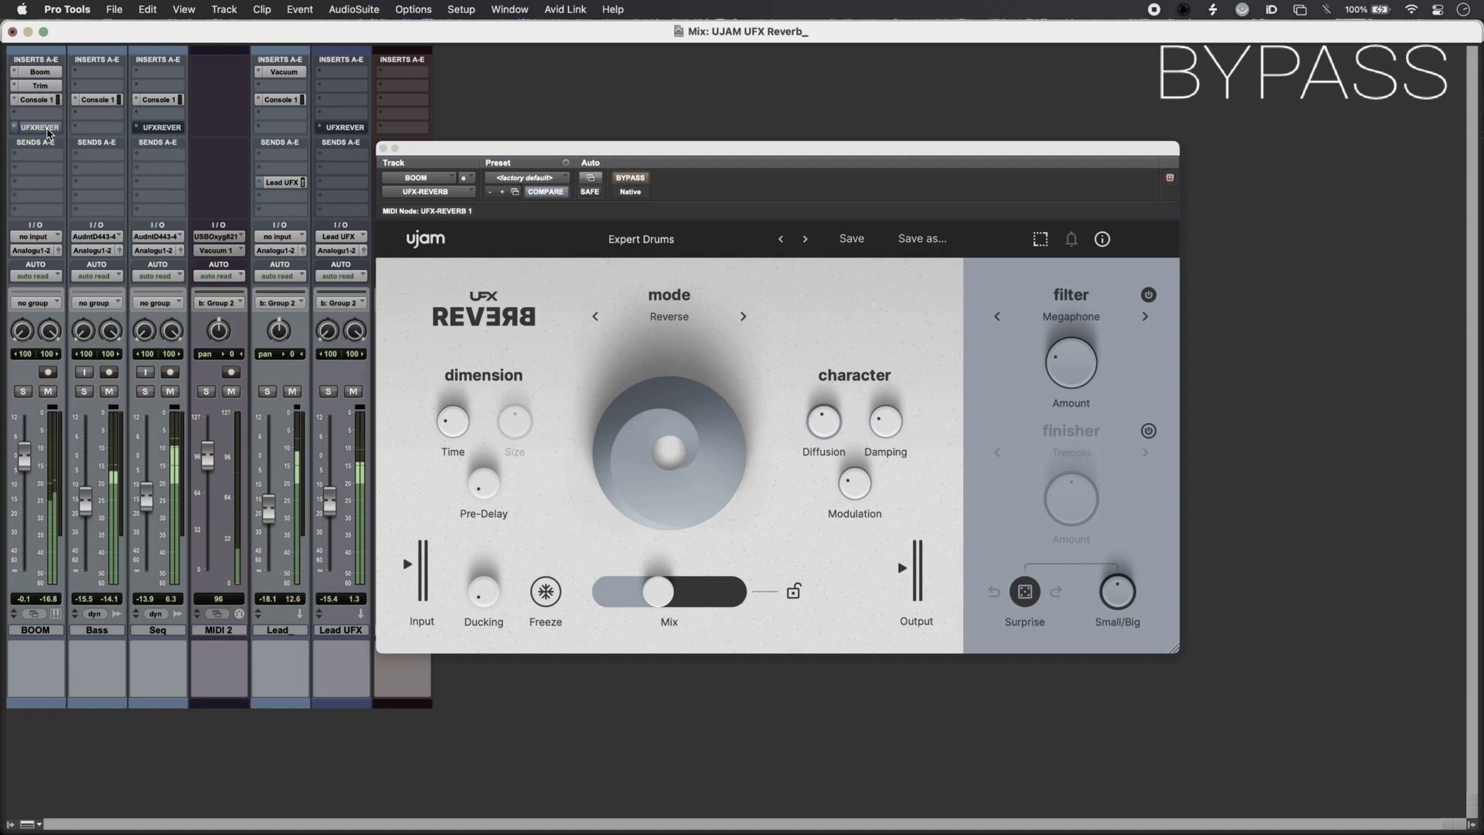
{"action": "left_click", "coordinate": [48, 127], "text": "super"}
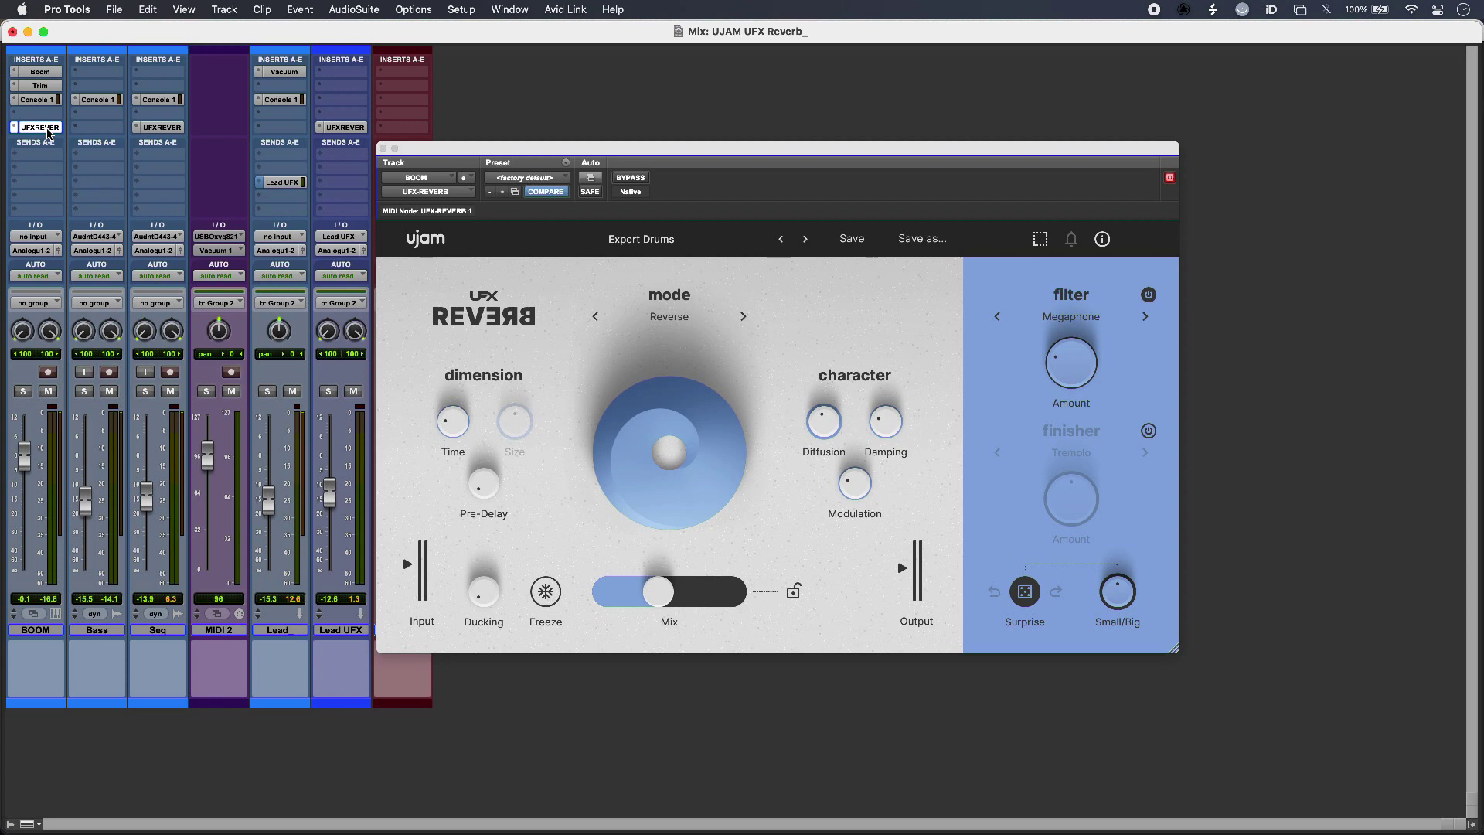
{"action": "left_click", "coordinate": [630, 177]}
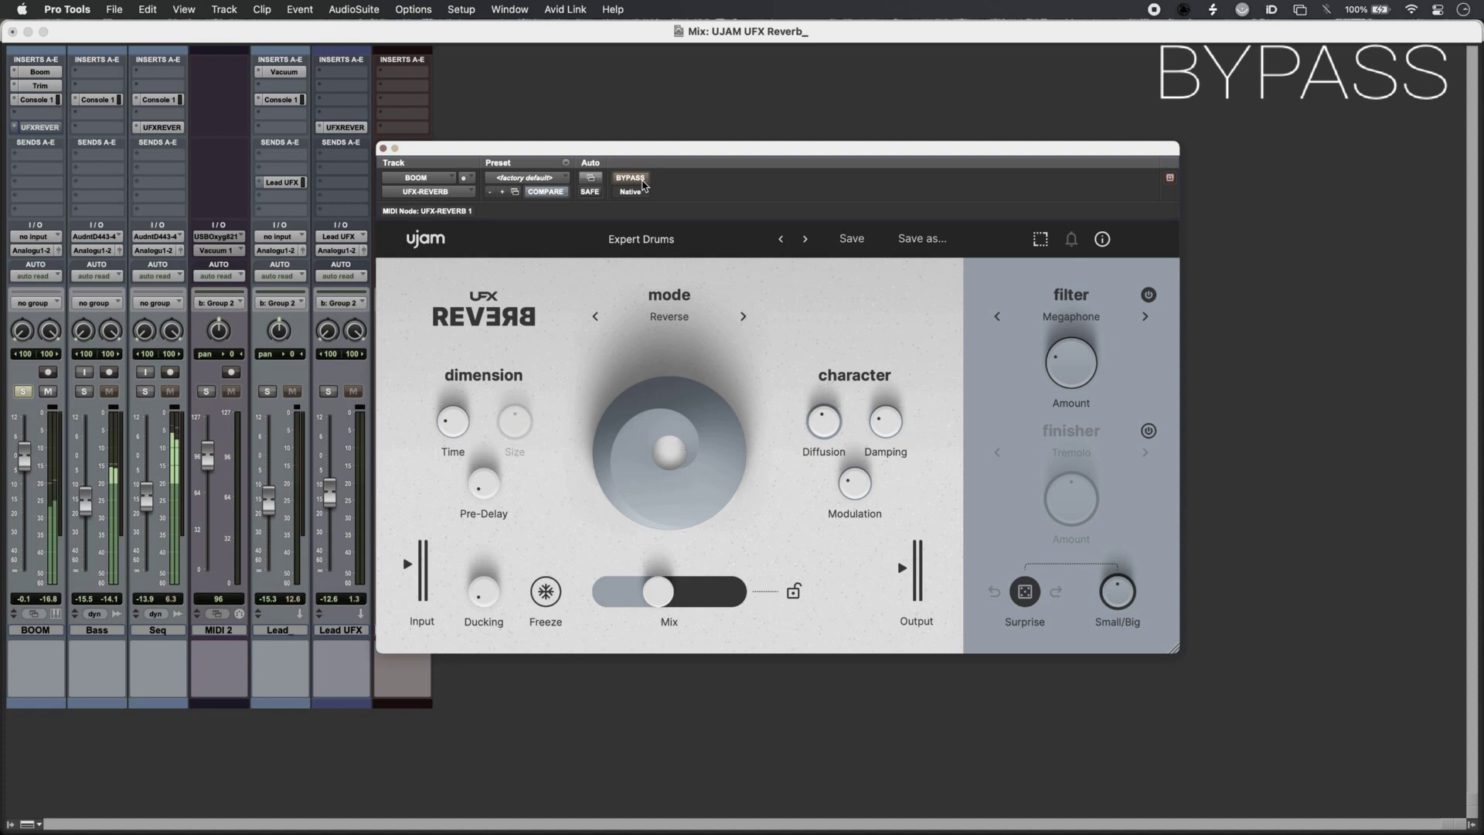
{"action": "left_click", "coordinate": [642, 183]}
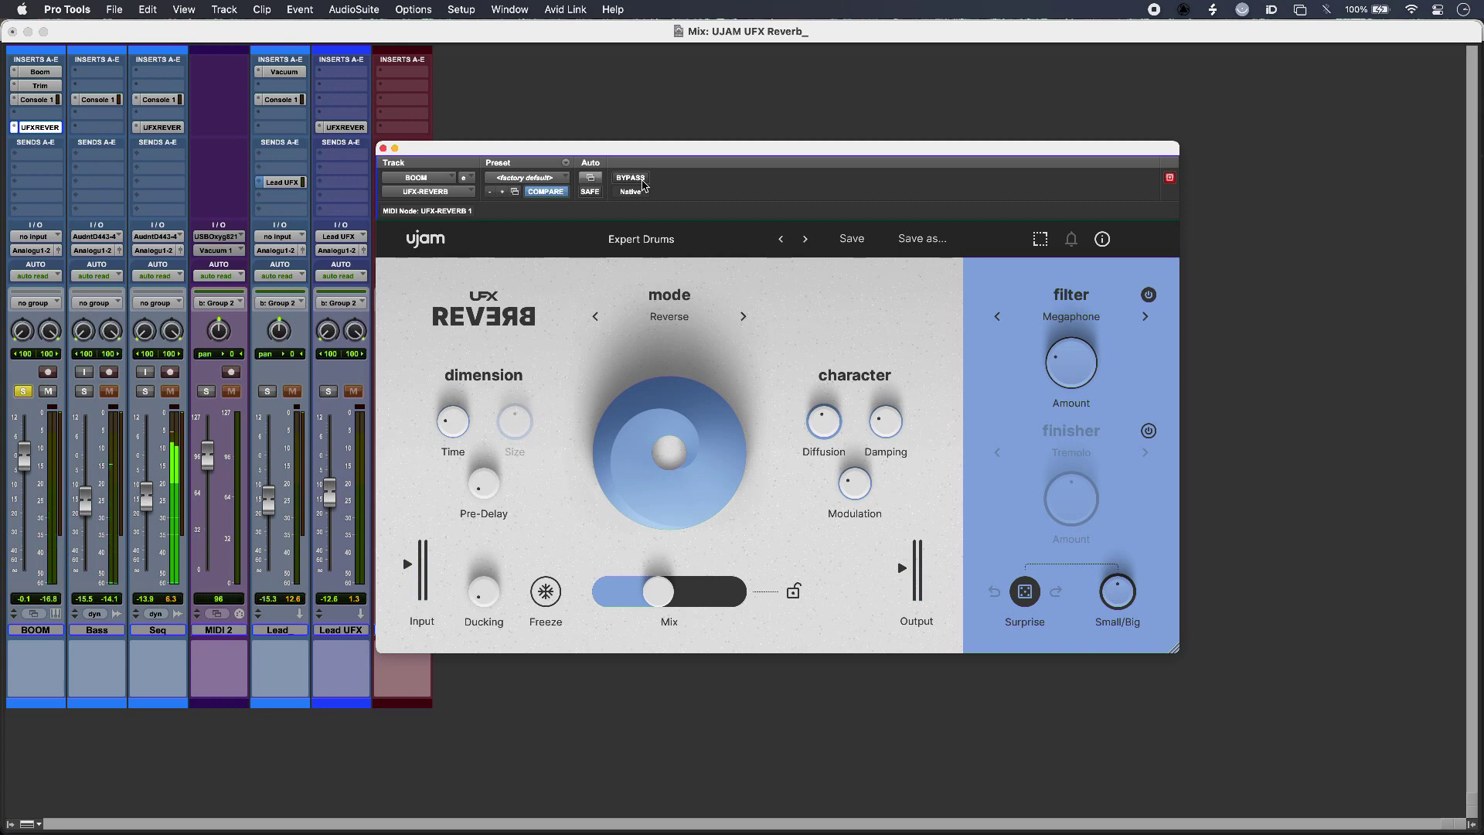
Look through the reverb modes available for BOOM, and audition the Freeze effect on and off during playback
{"action": "left_click", "coordinate": [670, 317]}
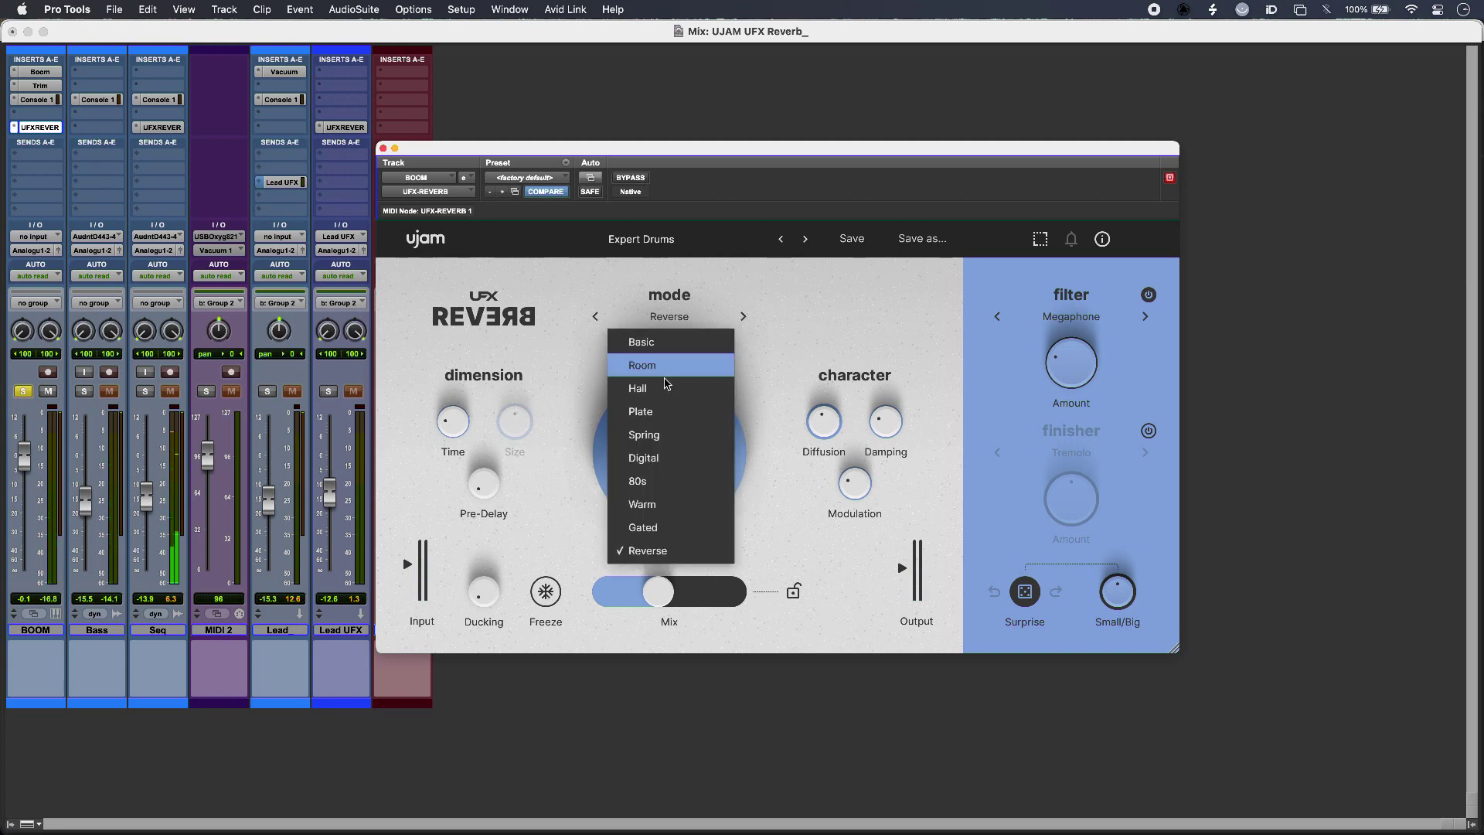
{"action": "left_click", "coordinate": [819, 317]}
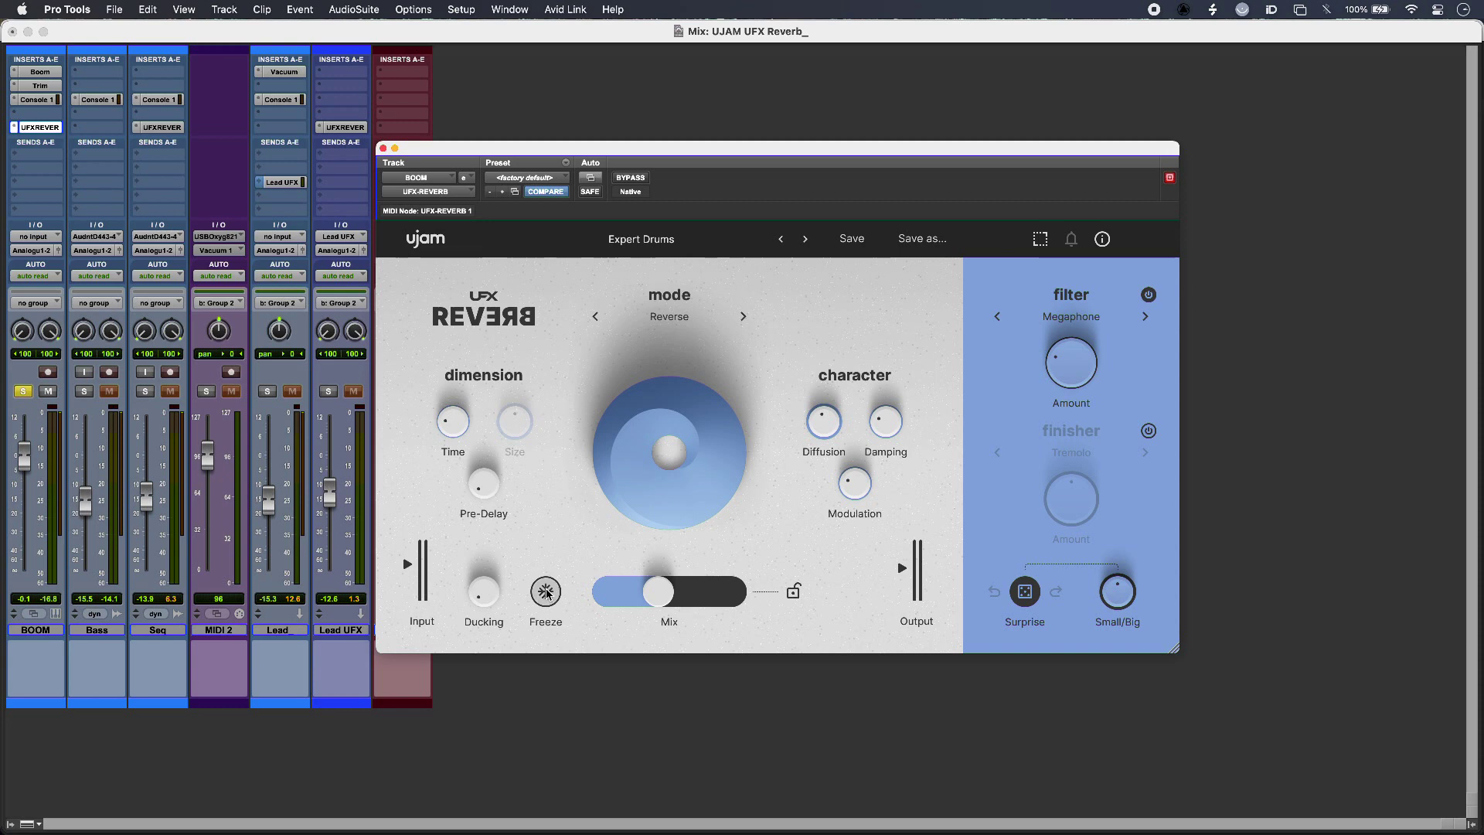
{"action": "key", "text": "space"}
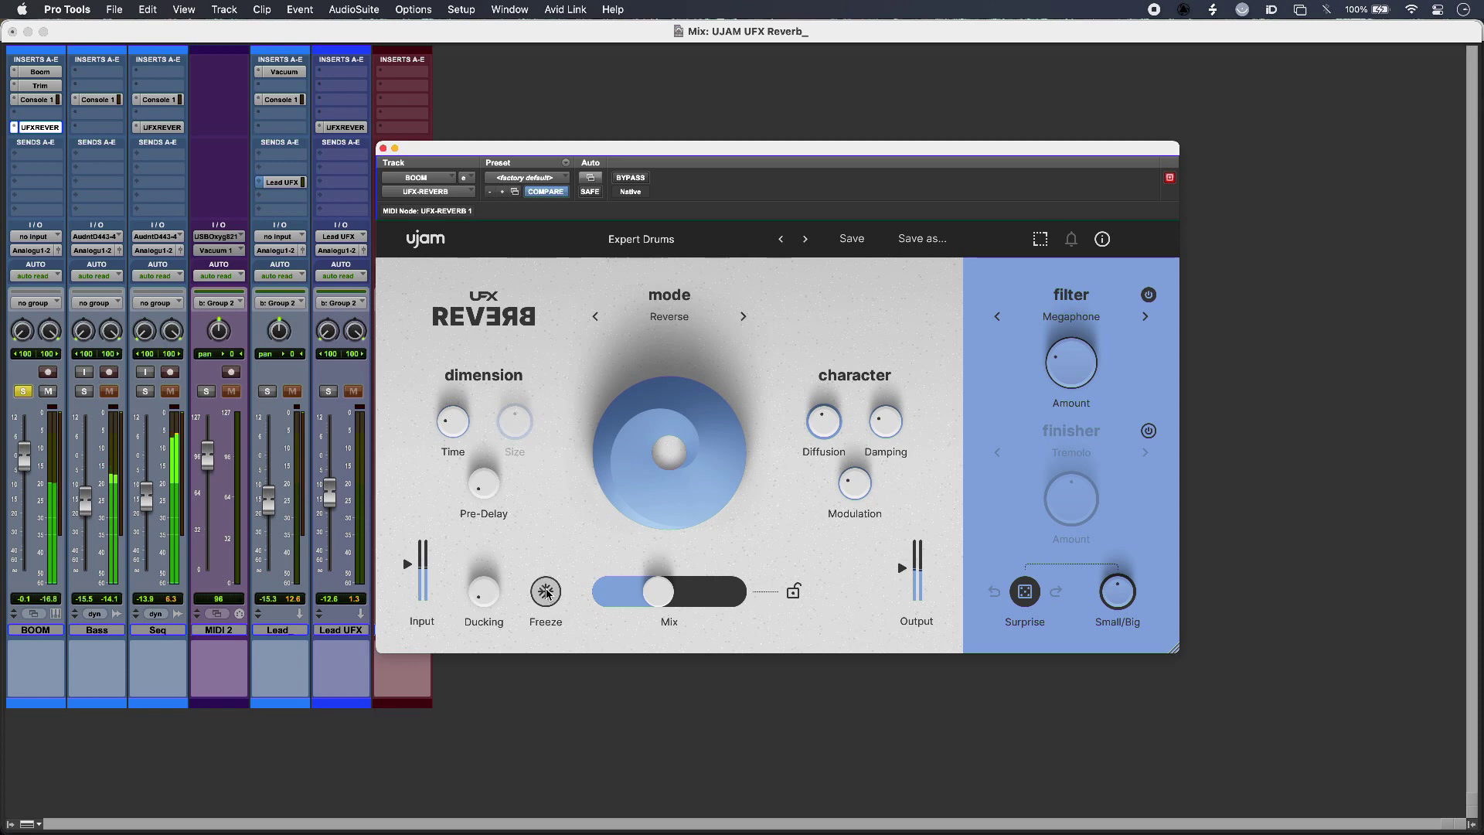
{"action": "left_click", "coordinate": [546, 592]}
{"action": "left_click", "coordinate": [545, 592]}
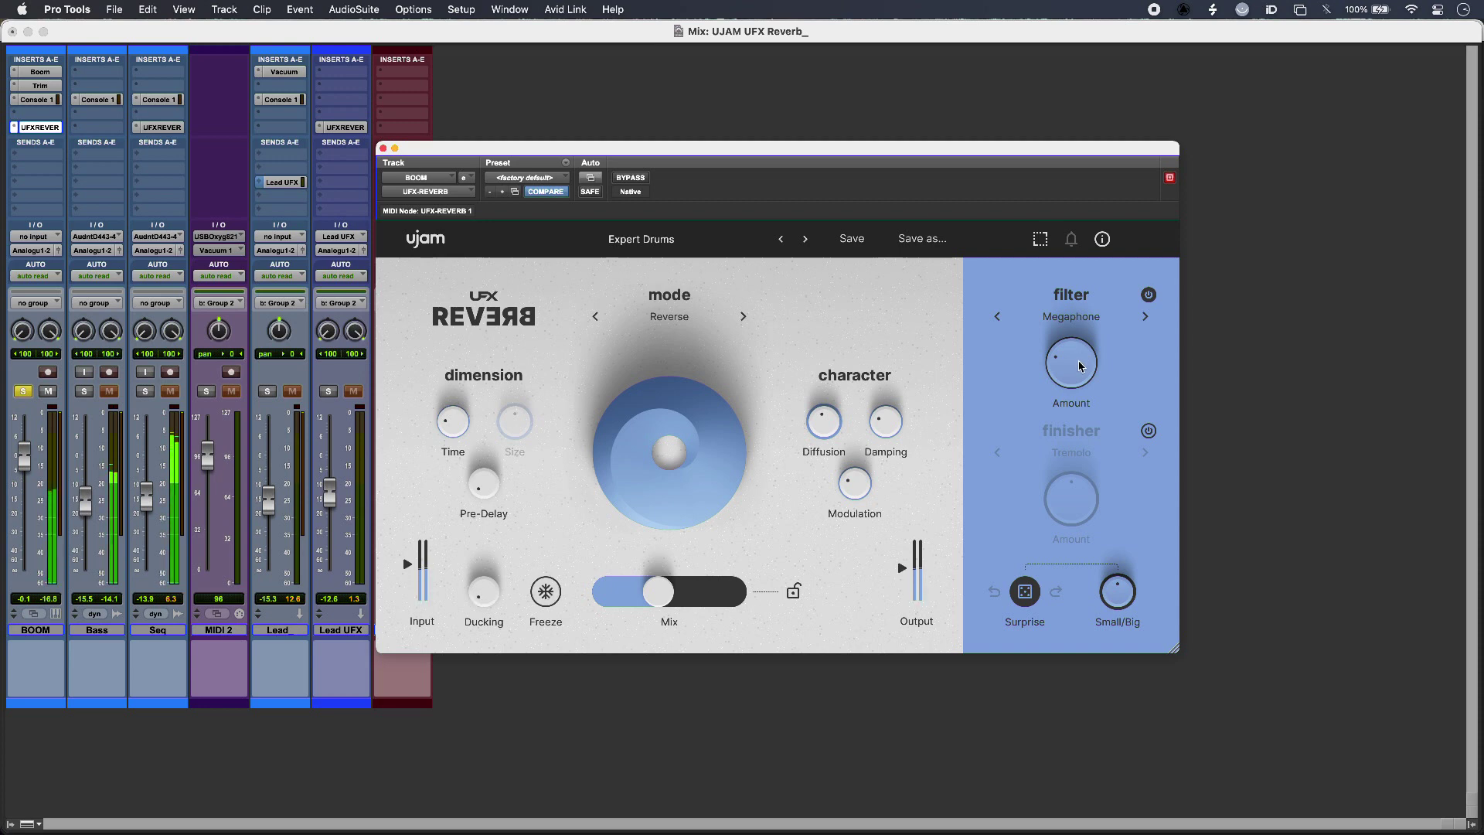
Raise the BOOM reverb's Megaphone filter amount slightly and view the available filter types
{"action": "mouse_move", "coordinate": [1080, 363]}
{"action": "left_mouse_down"}
{"action": "mouse_move", "coordinate": [1086, 321]}
{"action": "mouse_move", "coordinate": [1080, 360]}
{"action": "left_mouse_up"}
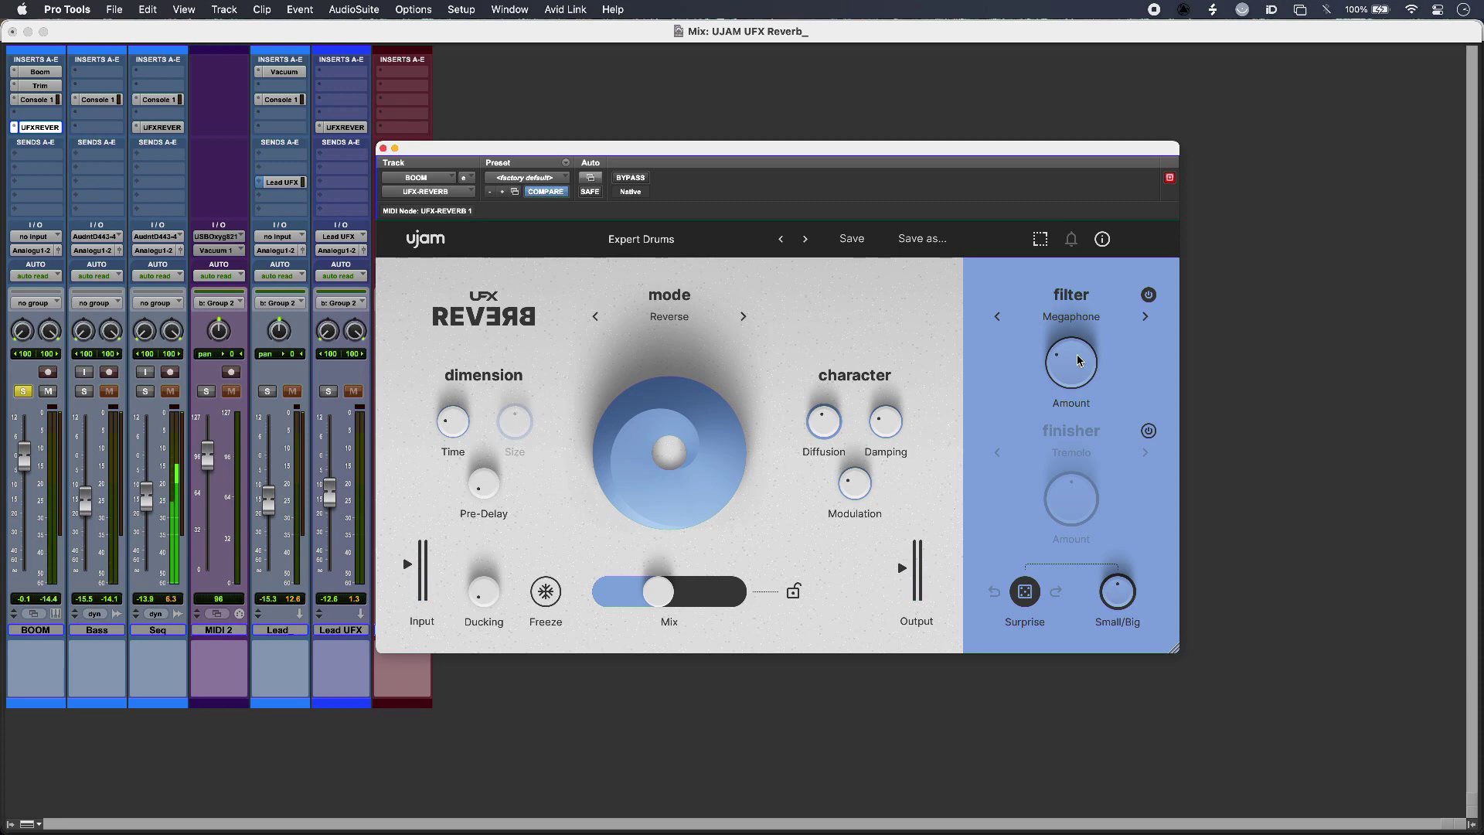
{"action": "left_click", "coordinate": [1077, 359]}
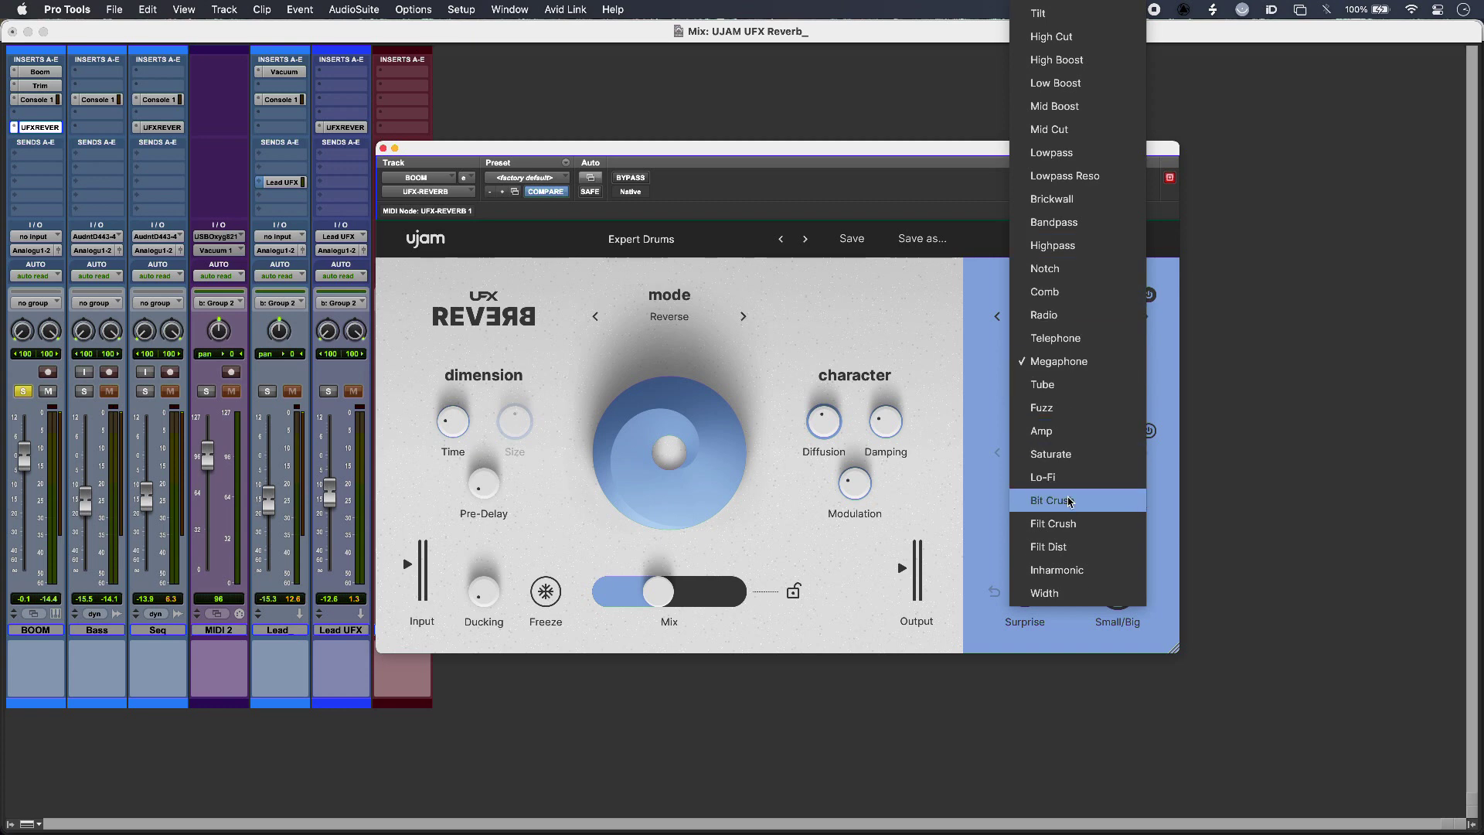
Open the UFX Reverb on the Seq track and compare its sound bypassed and active
{"action": "left_click", "coordinate": [162, 128]}
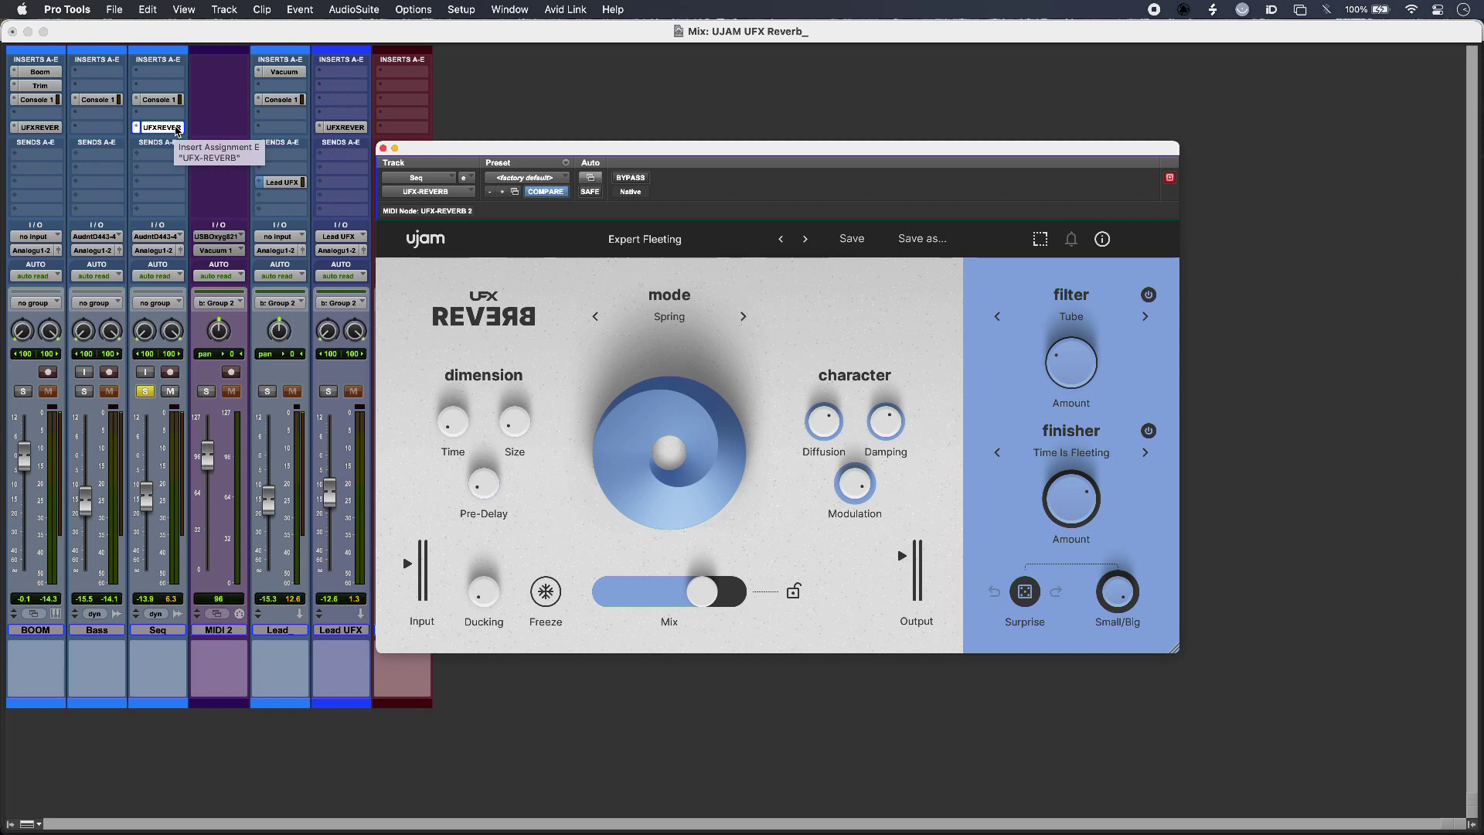
{"action": "left_click", "coordinate": [630, 178]}
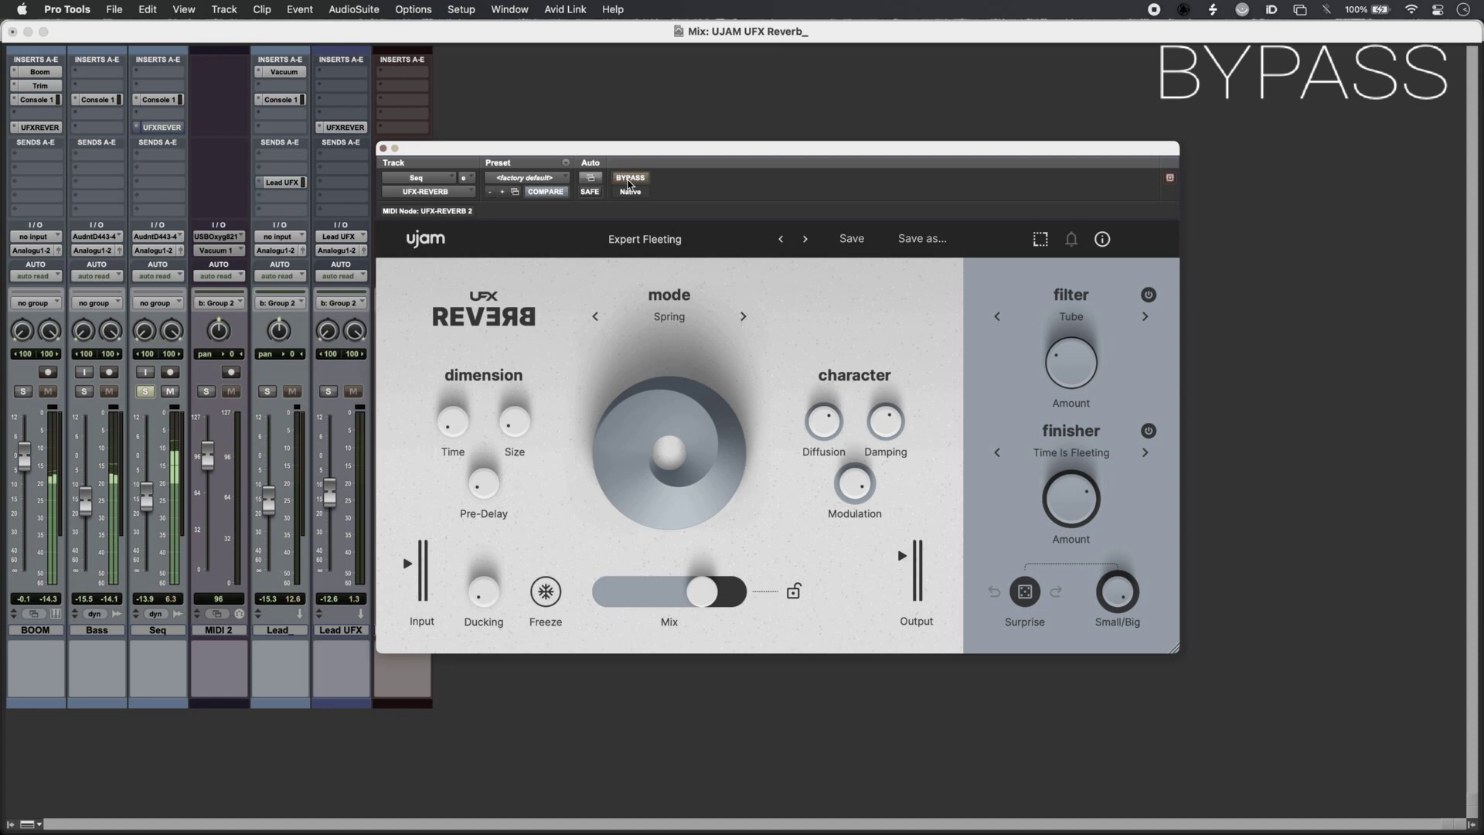
{"action": "left_click", "coordinate": [629, 179]}
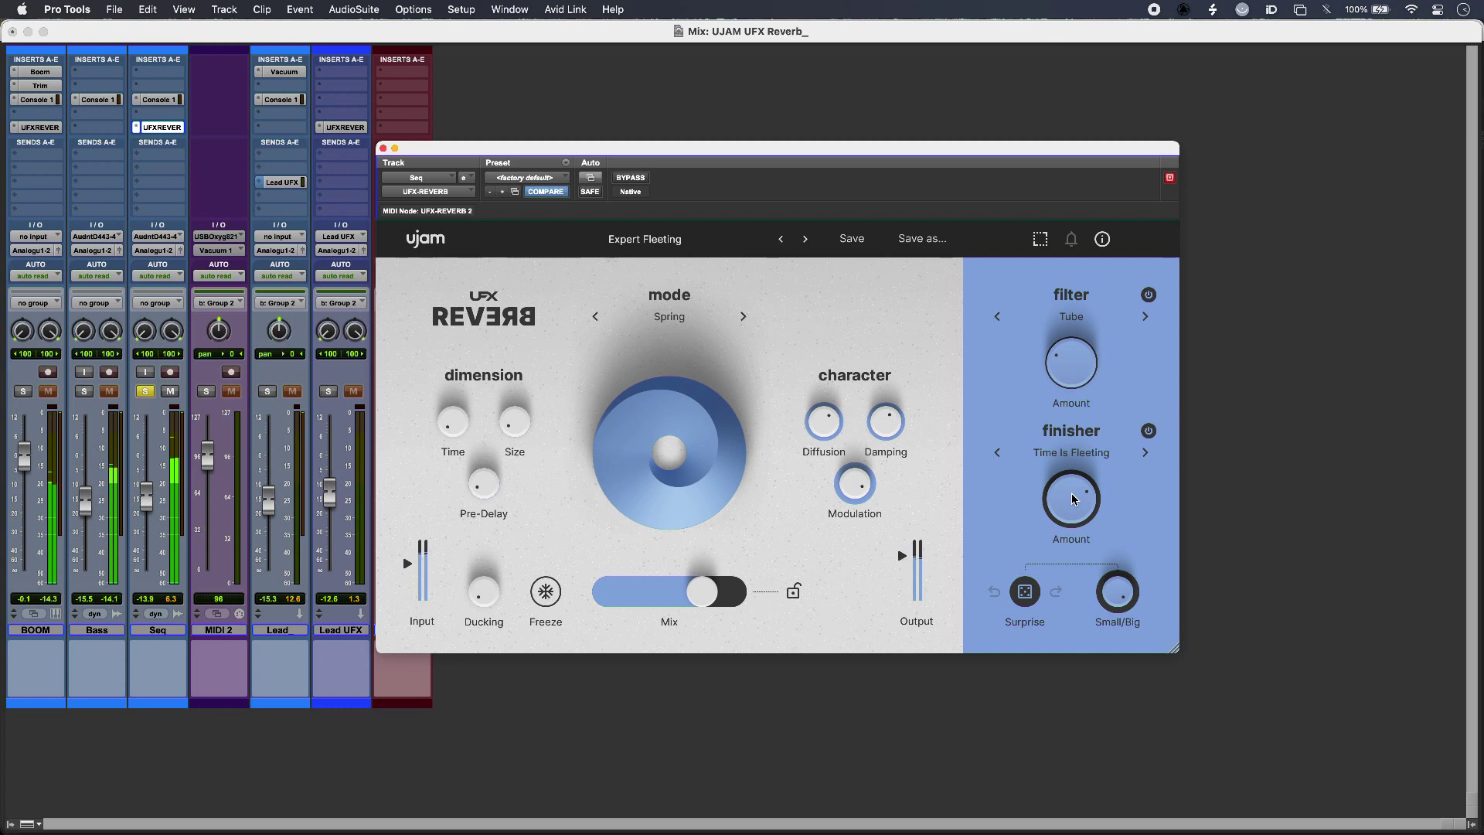
Lower the Seq reverb's finisher amount slightly and try the Chop Chop glitch finisher
{"action": "mouse_move", "coordinate": [1071, 499]}
{"action": "left_mouse_down"}
{"action": "mouse_move", "coordinate": [1064, 605]}
{"action": "mouse_move", "coordinate": [1078, 472]}
{"action": "mouse_move", "coordinate": [1074, 510]}
{"action": "left_mouse_up"}
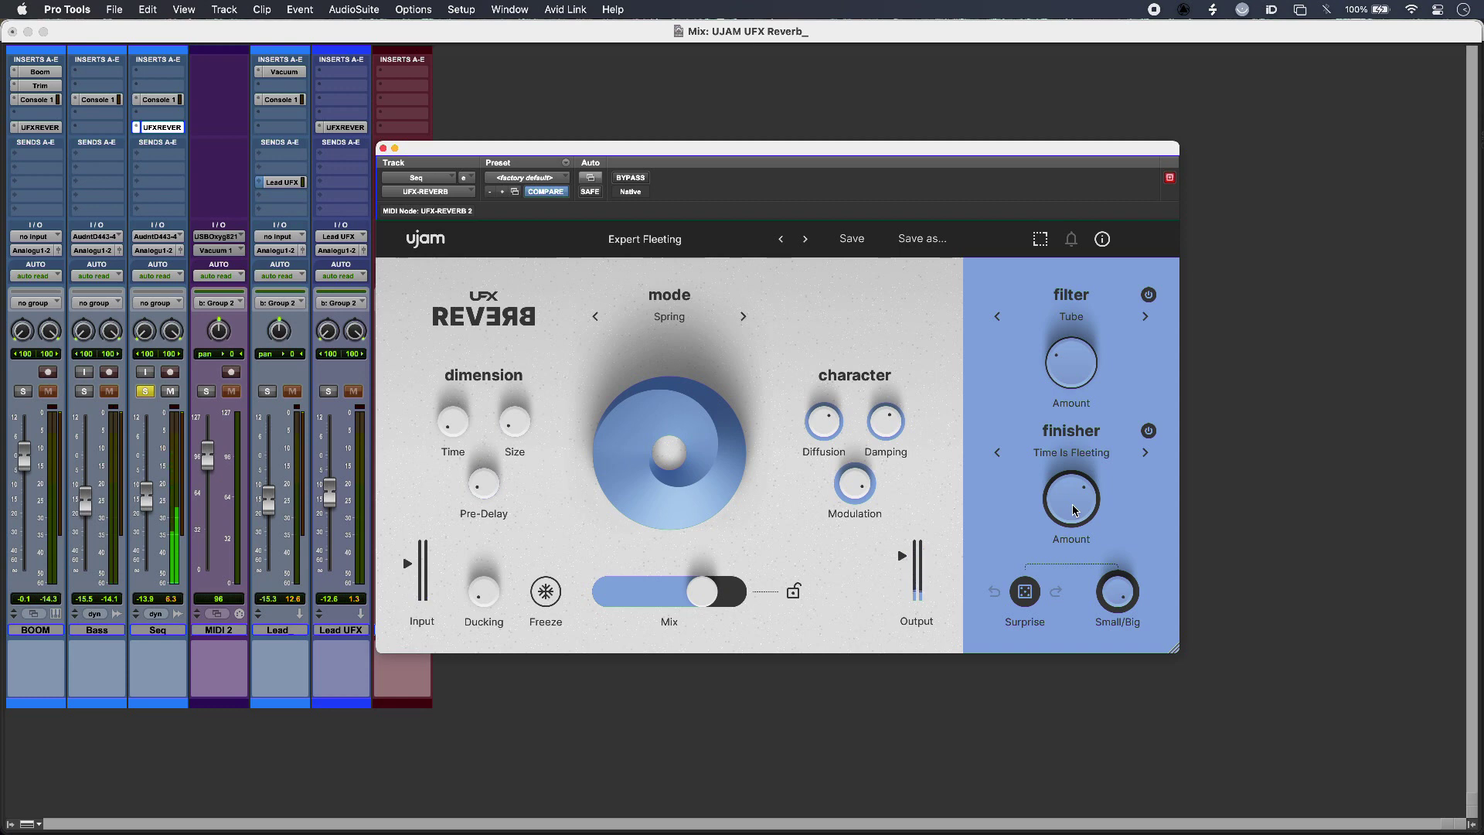
{"action": "left_click", "coordinate": [1071, 452]}
{"action": "mouse_move", "coordinate": [1064, 521]}
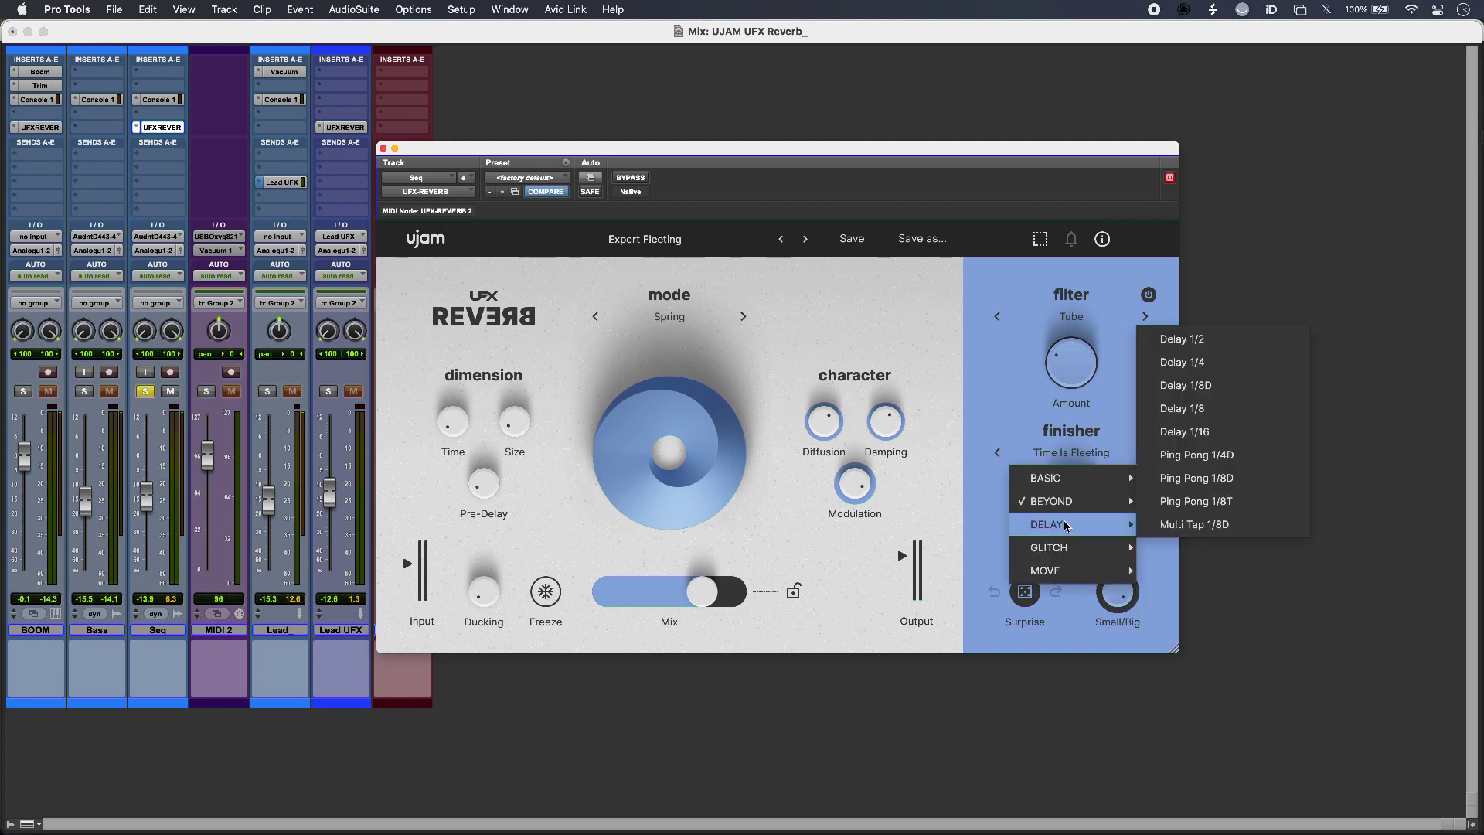
{"action": "mouse_move", "coordinate": [1064, 549]}
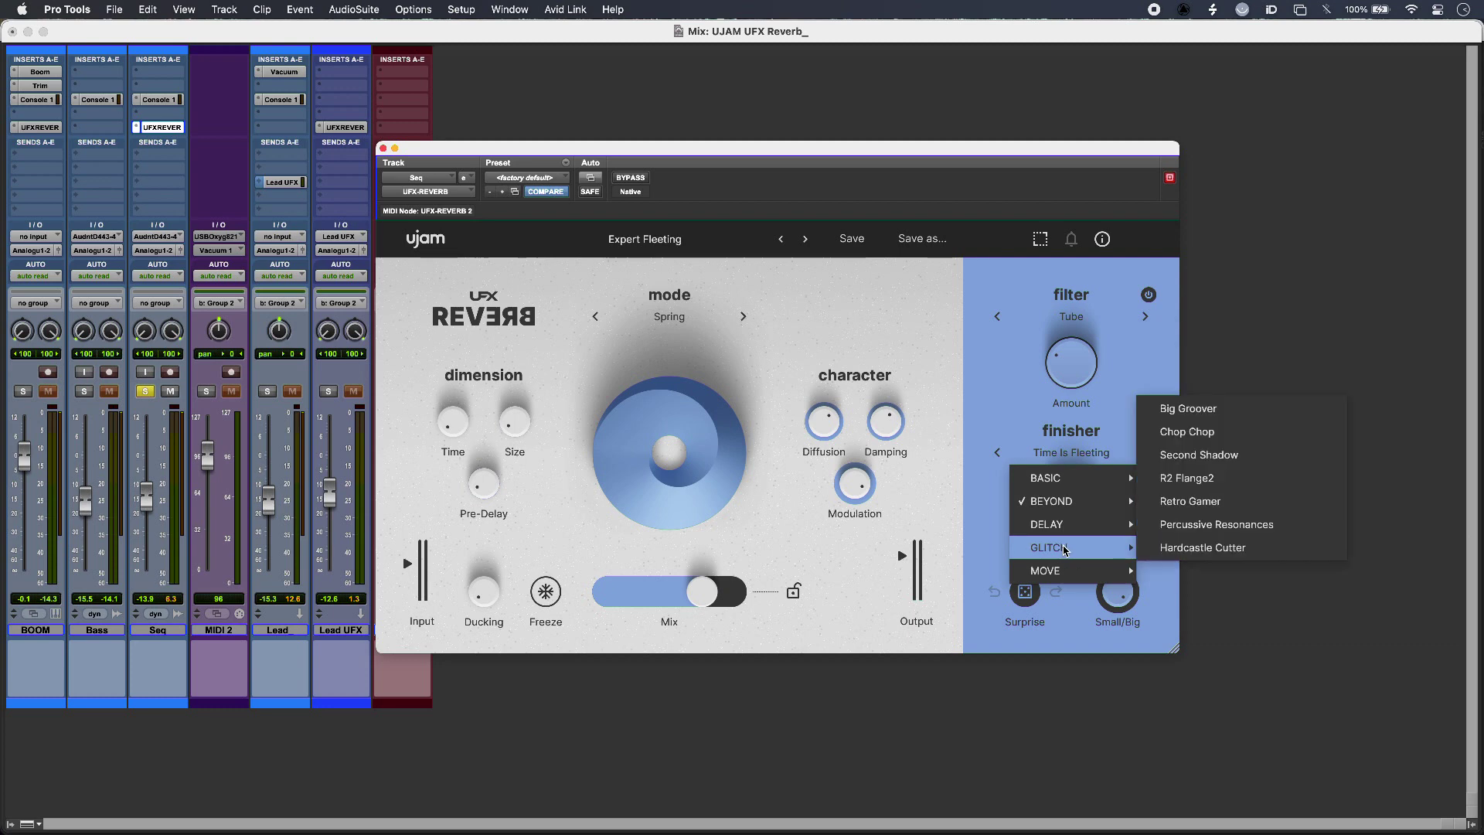
{"action": "left_click", "coordinate": [1186, 431]}
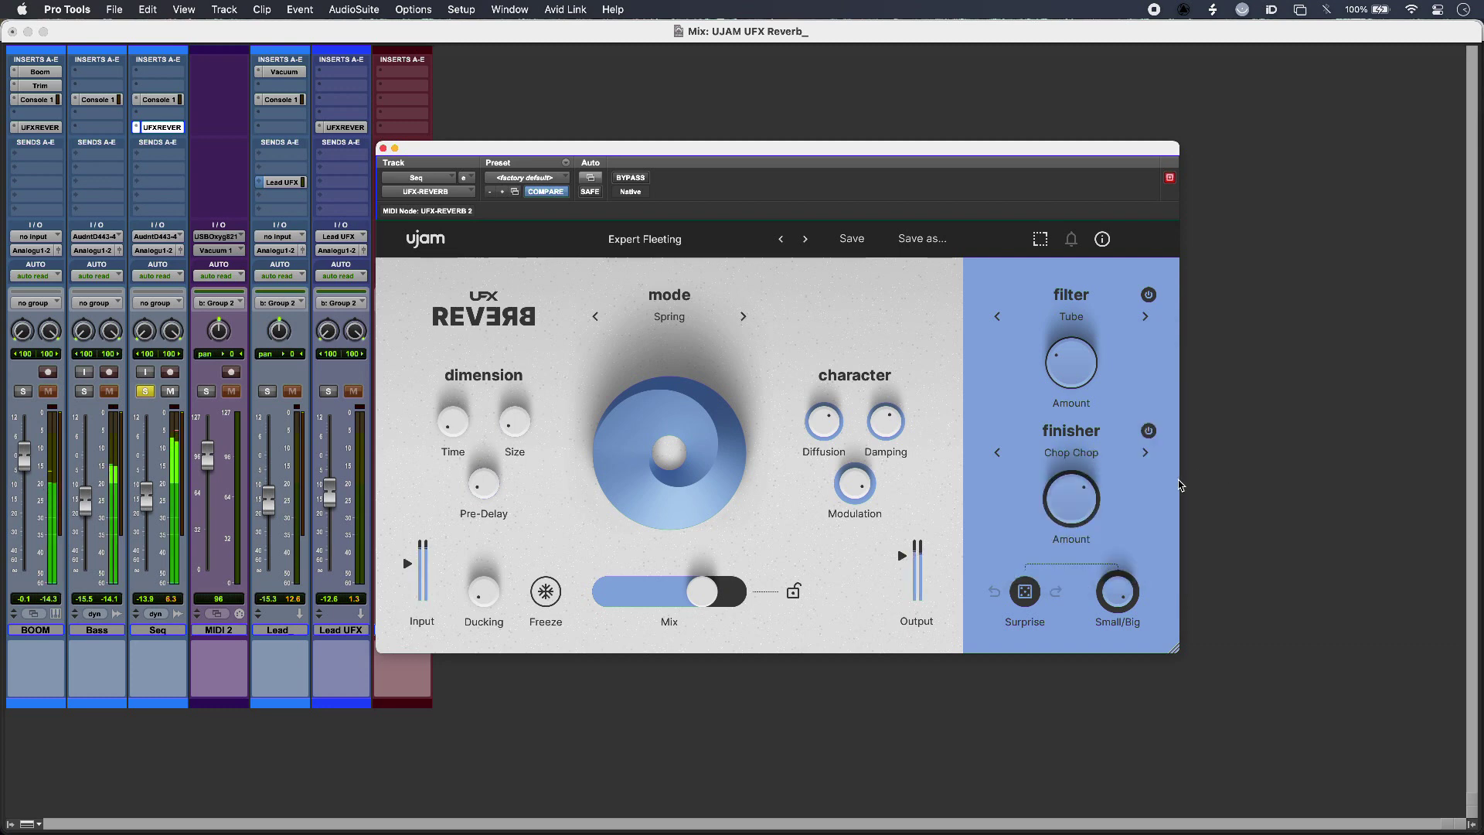
Set the Seq reverb's finisher to Flutizer, adjust the finisher amount and raise the reverb mix
{"action": "left_click", "coordinate": [1104, 460]}
{"action": "left_click", "coordinate": [1188, 456]}
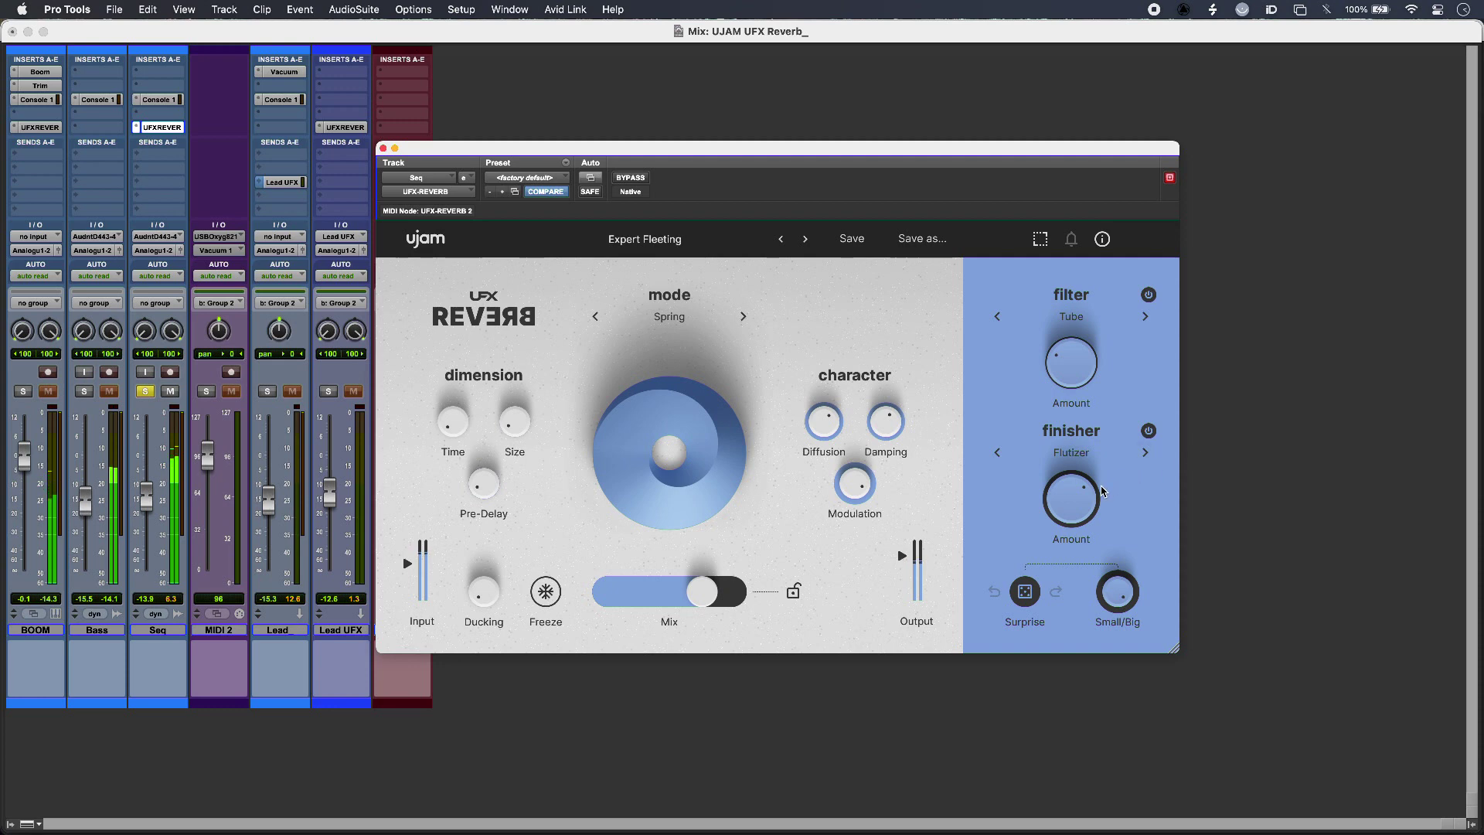
{"action": "left_click_drag", "start_coordinate": [1082, 508], "coordinate": [1083, 457]}
{"action": "left_click_drag", "start_coordinate": [702, 595], "coordinate": [716, 594]}
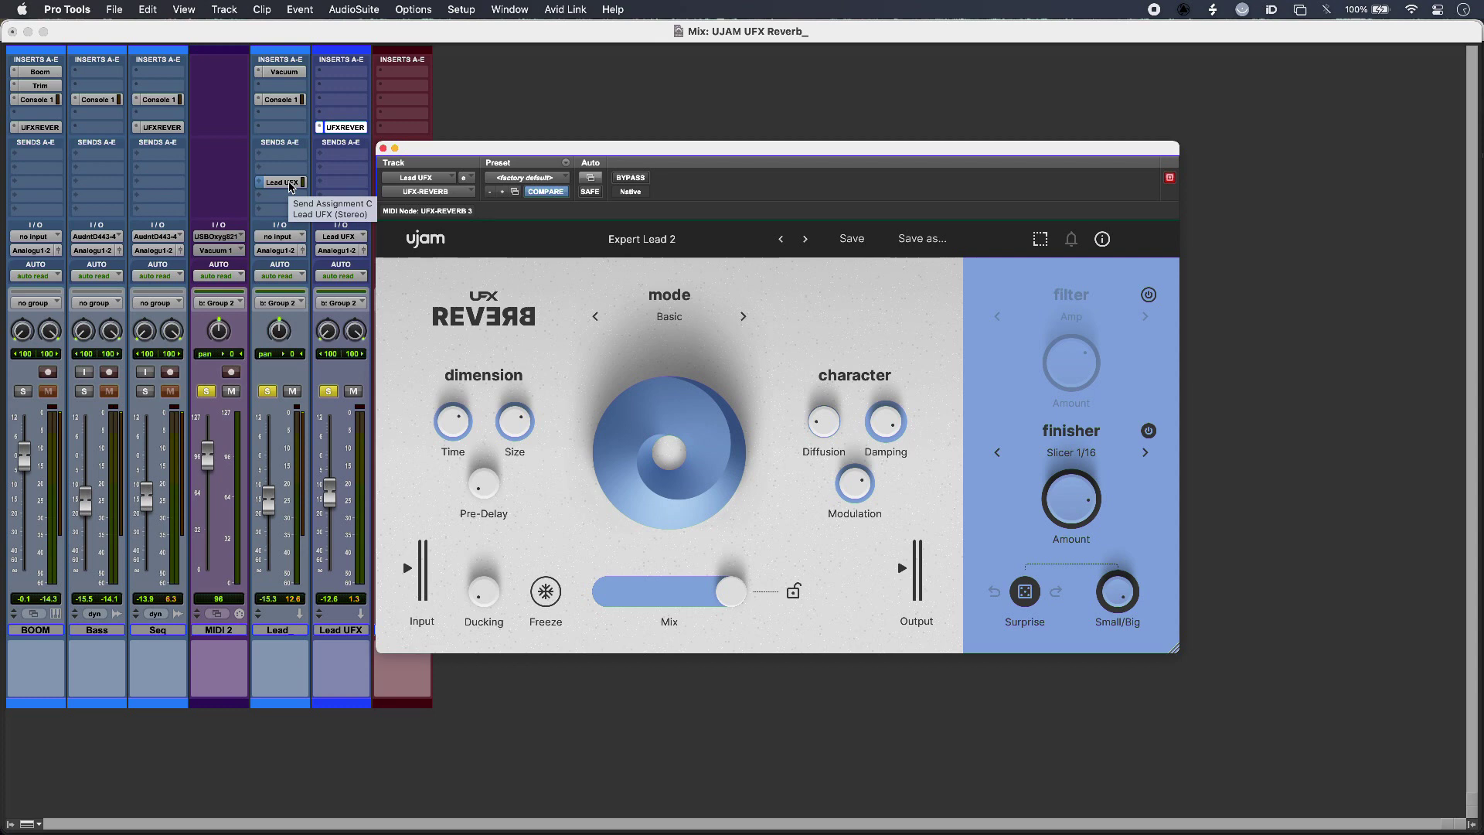
Compare the UFX Reverb on the Lead UFX track bypassed and active
{"action": "left_click", "coordinate": [631, 178]}
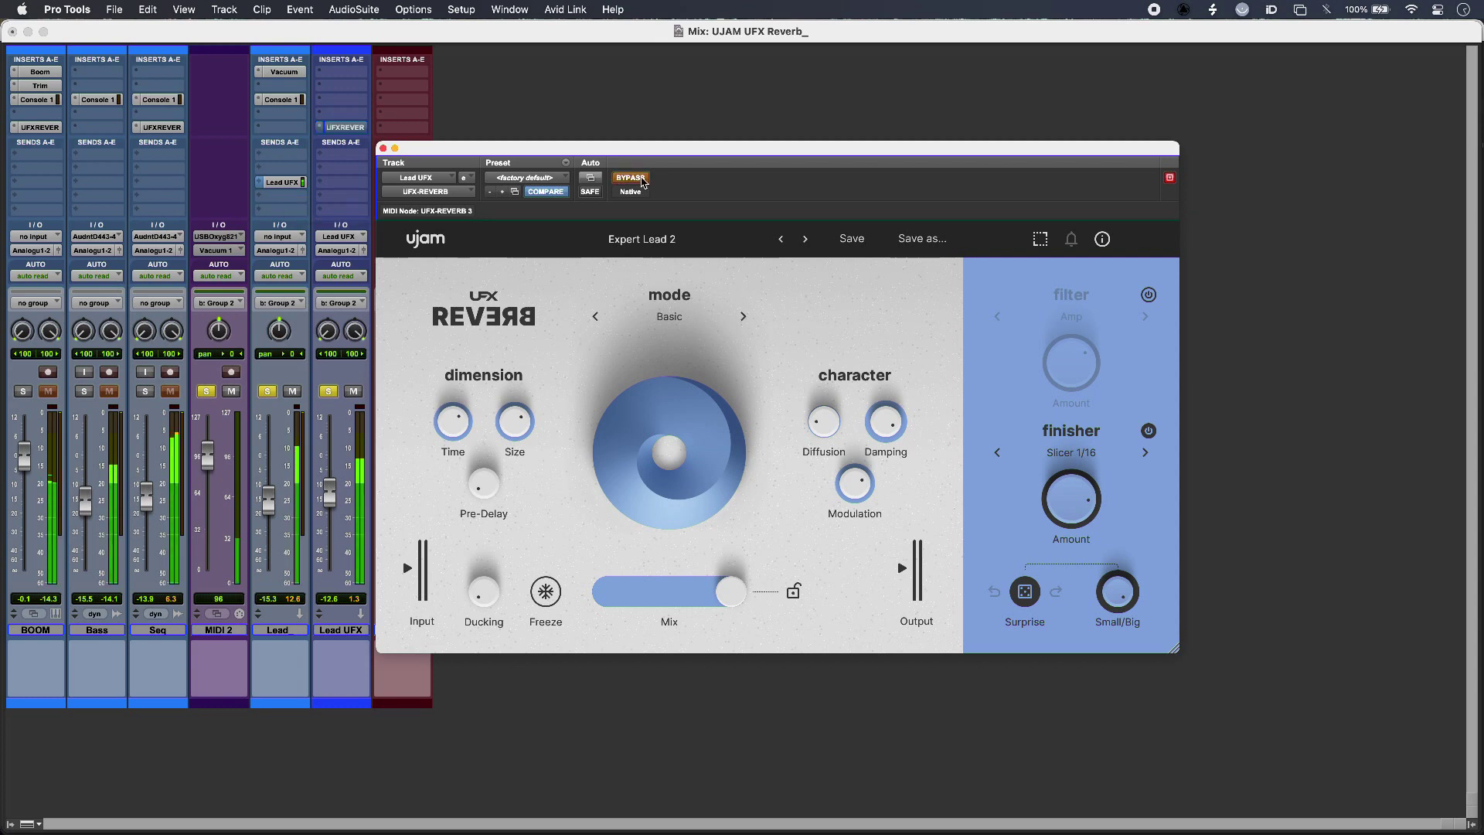
{"action": "left_click", "coordinate": [640, 179]}
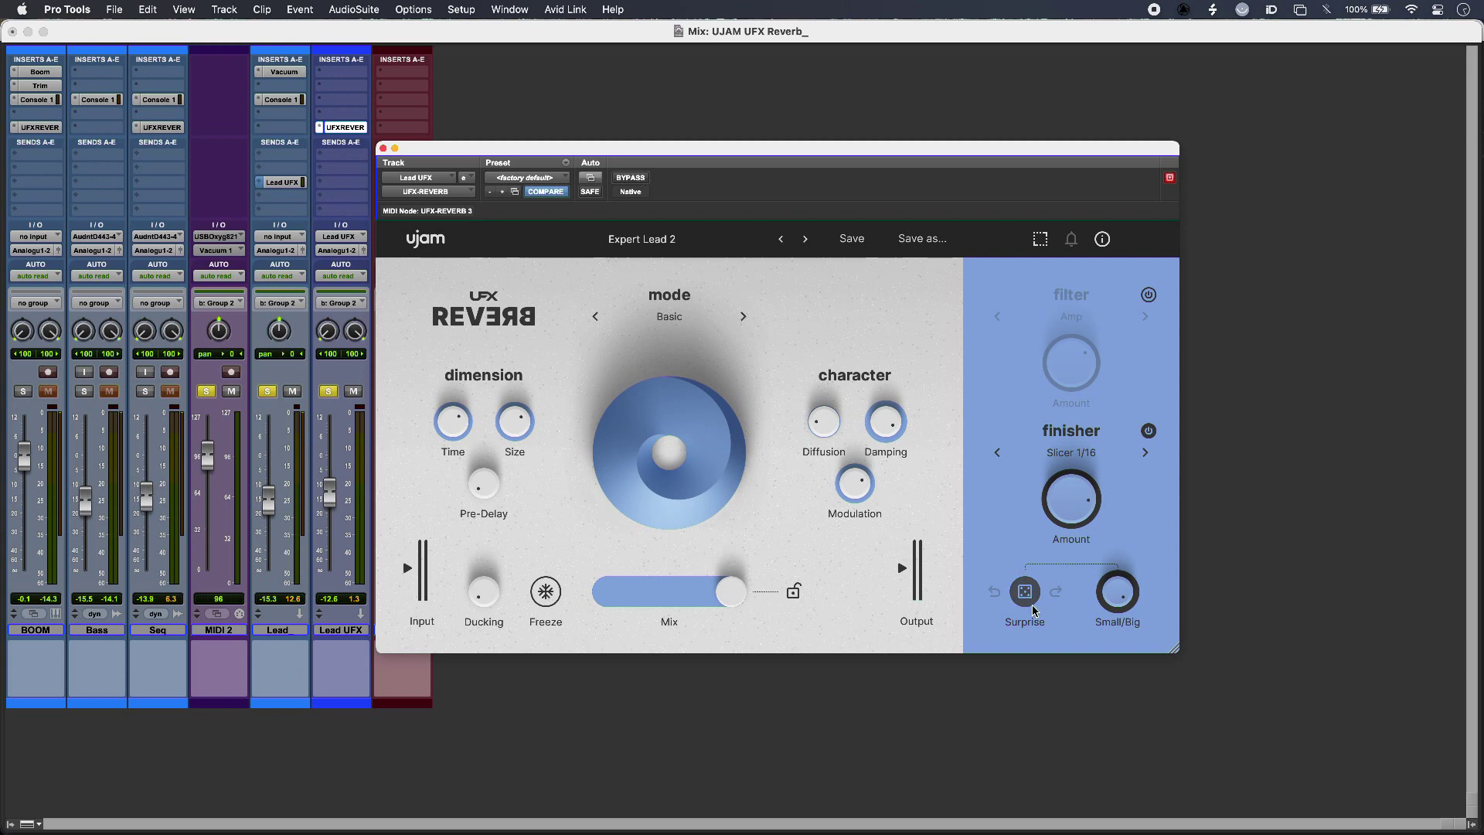
Sweep the Small/Big control on the Lead UFX reverb and randomize its settings repeatedly with Surprise
{"action": "left_click_drag", "start_coordinate": [1130, 612], "coordinate": [1126, 657]}
{"action": "left_click_drag", "start_coordinate": [1127, 729], "coordinate": [1139, 578]}
{"action": "left_click", "coordinate": [1024, 592]}
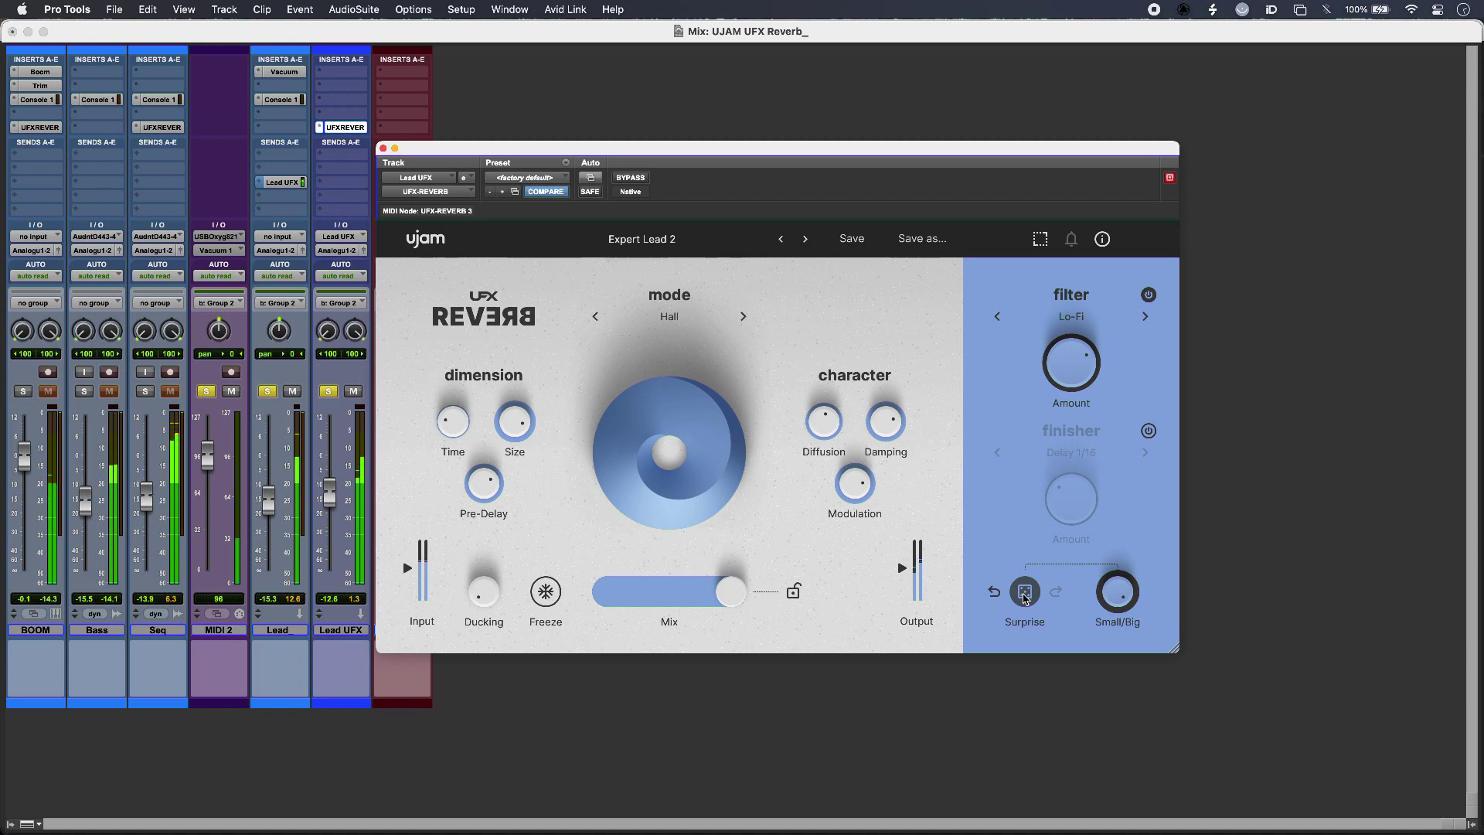
{"action": "left_click", "coordinate": [1024, 594]}
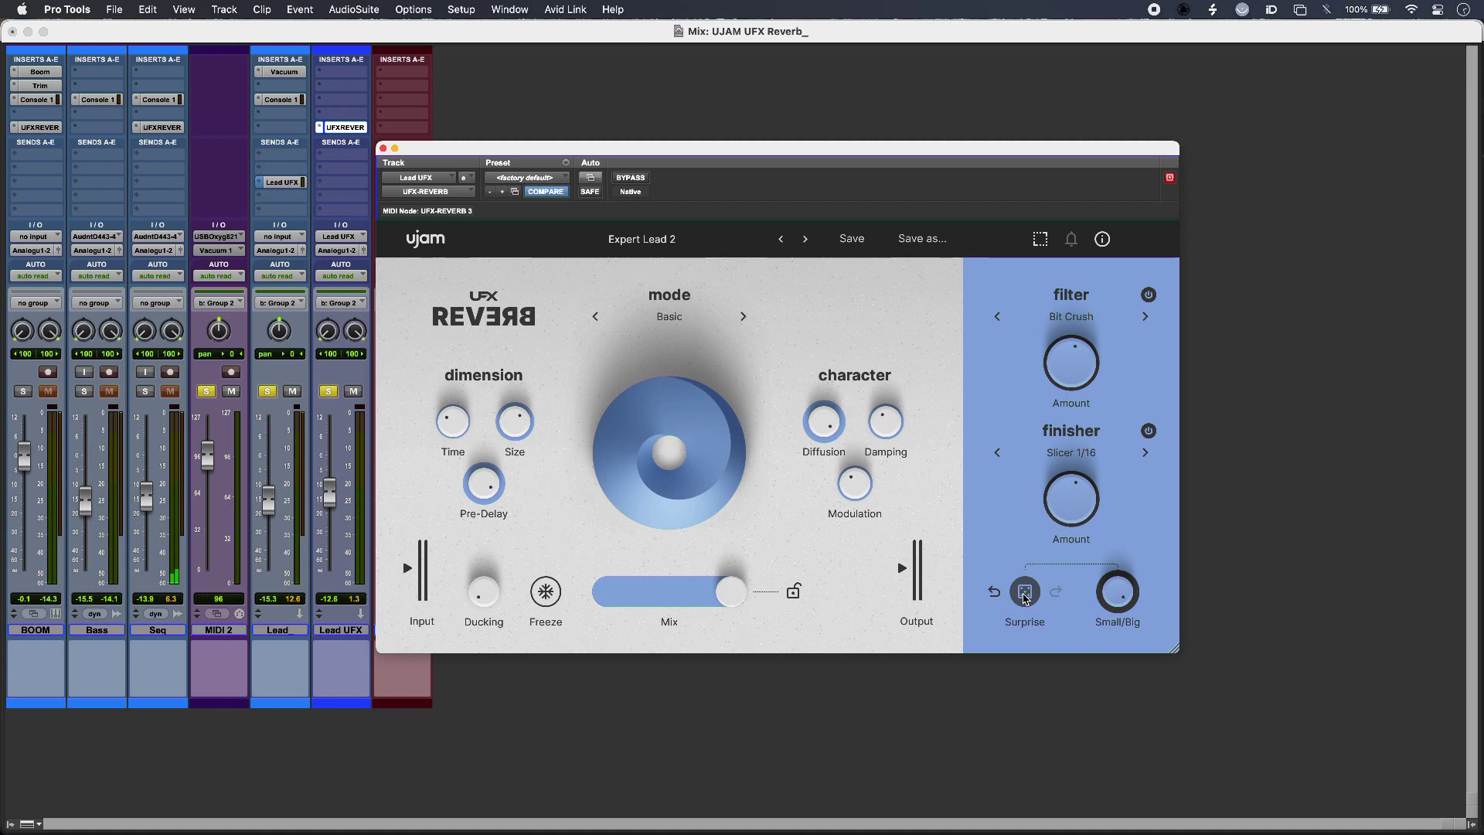
{"action": "left_click", "coordinate": [1024, 592]}
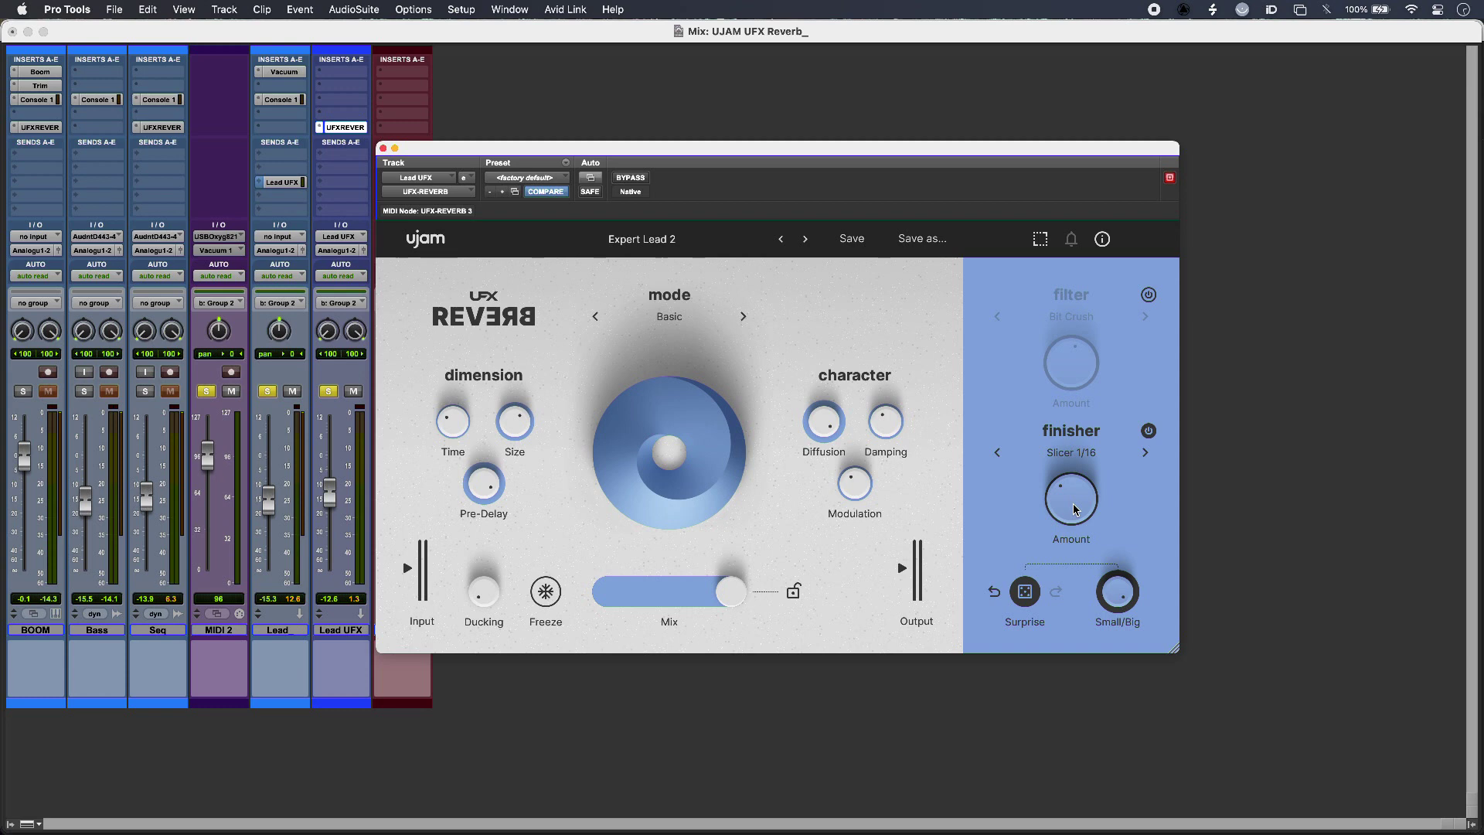
Reopen the UFX Reverb on the BOOM track
{"action": "left_click", "coordinate": [44, 128]}
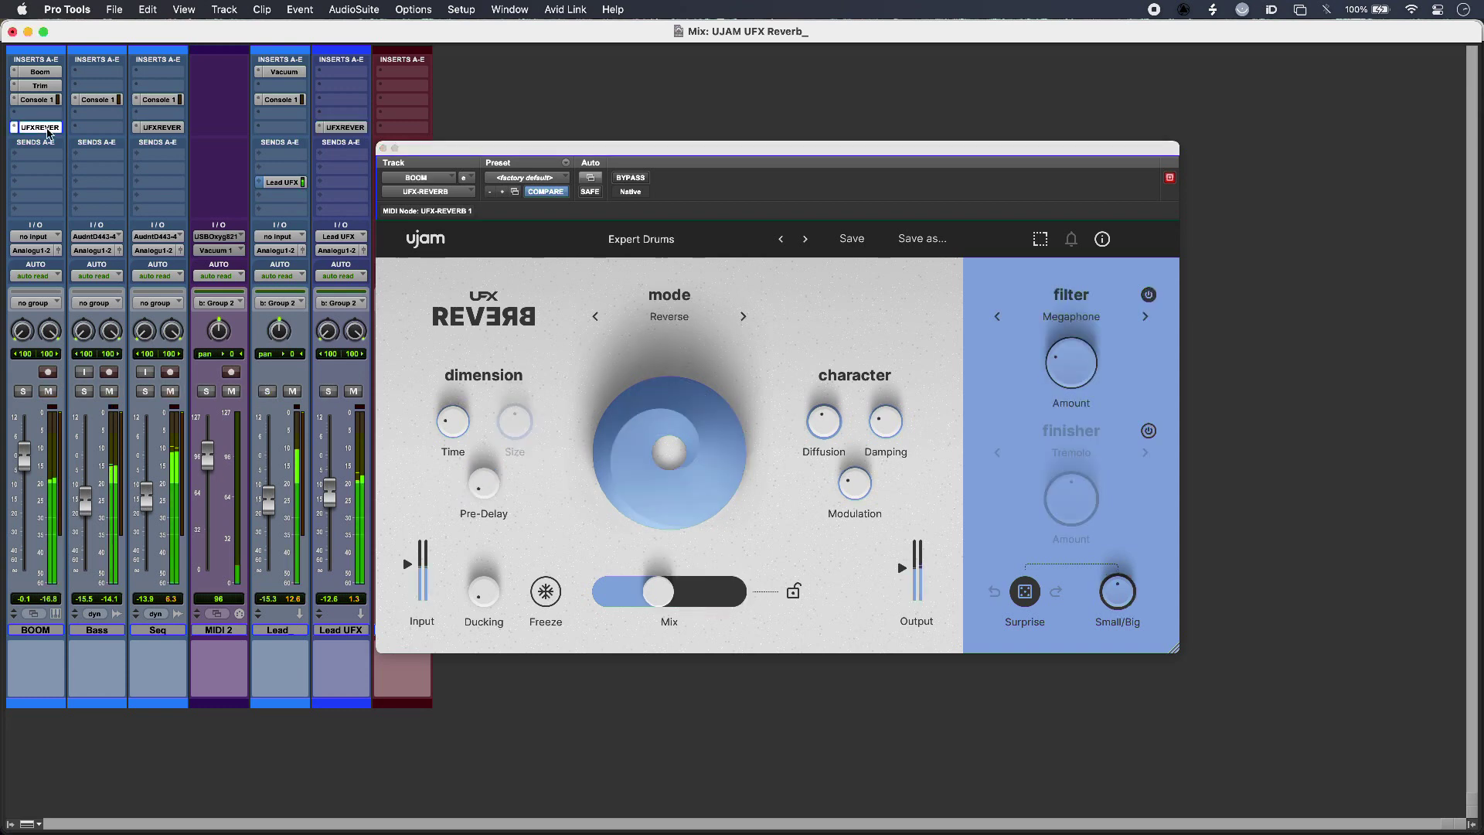